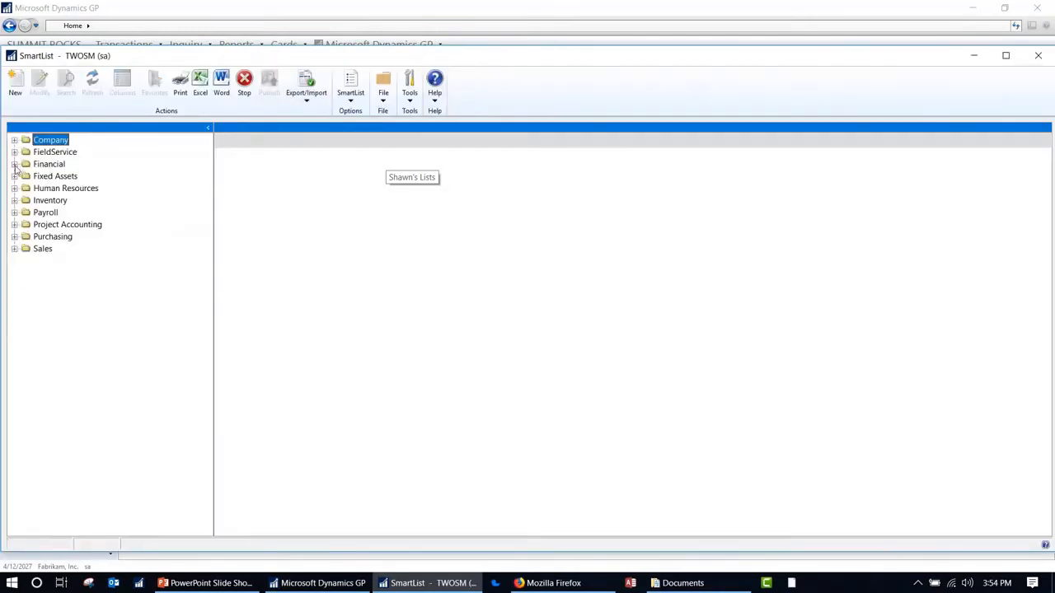
Step: Rename the personal favorite under Financial Account Transactions as "SMD - Account Transaction" in SmartList and close SmartList
left_click(14, 164)
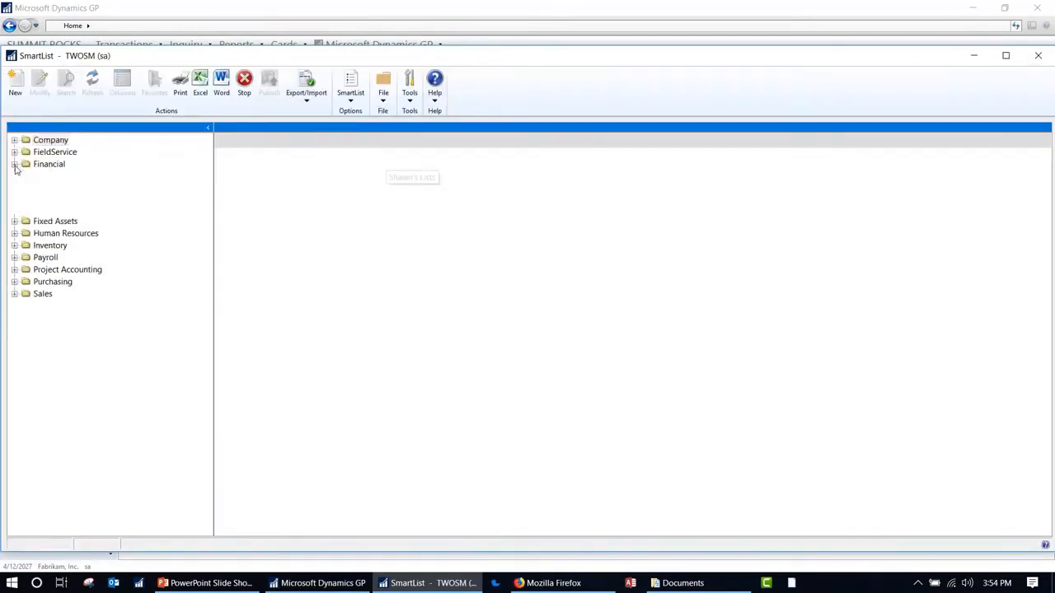
left_click(25, 188)
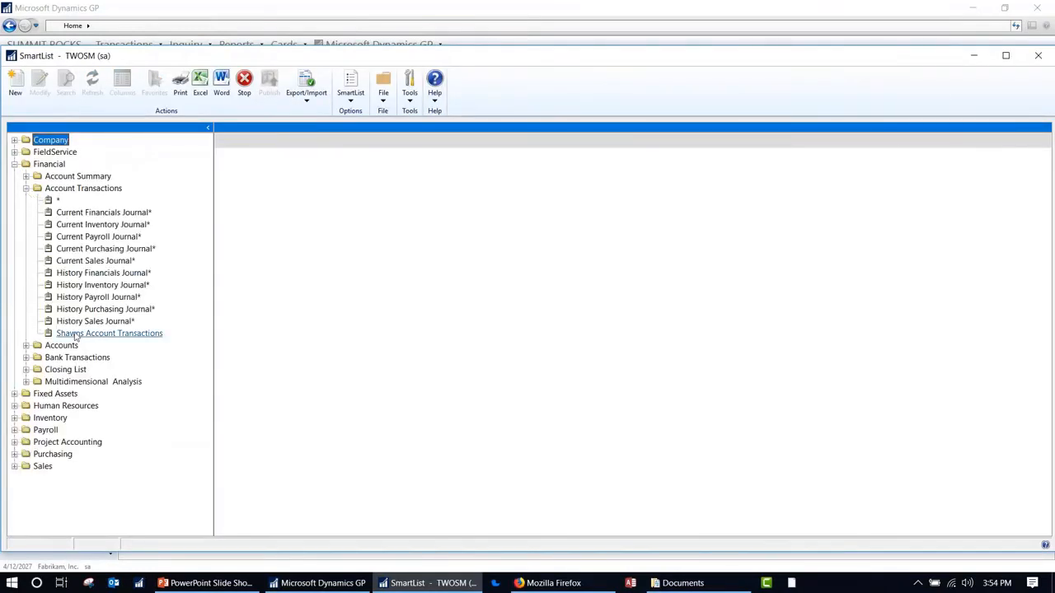
left_click(108, 333)
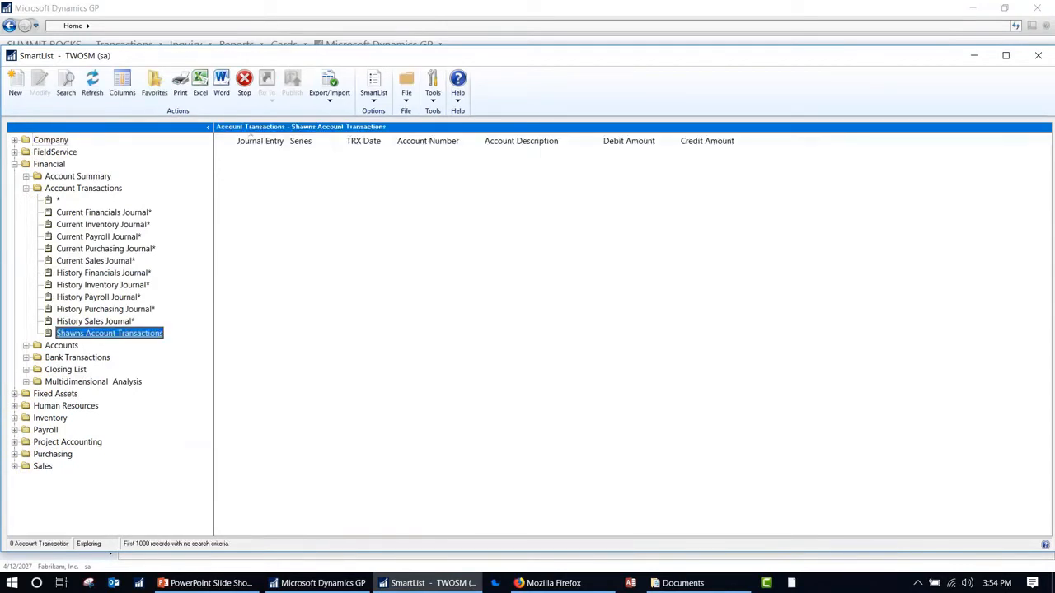
left_click(155, 83)
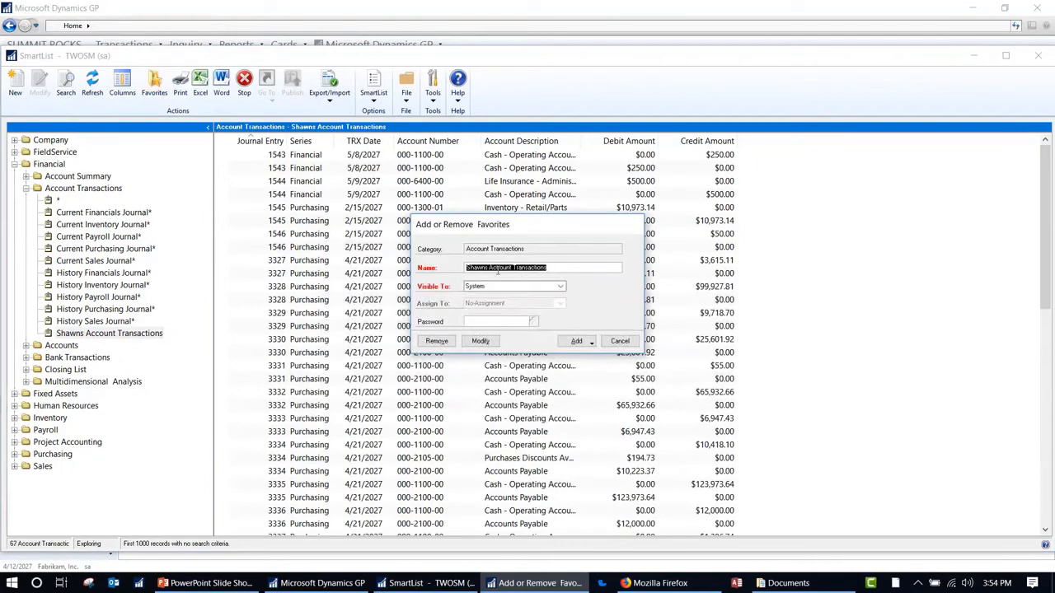
type("SMD - Account Transactions")
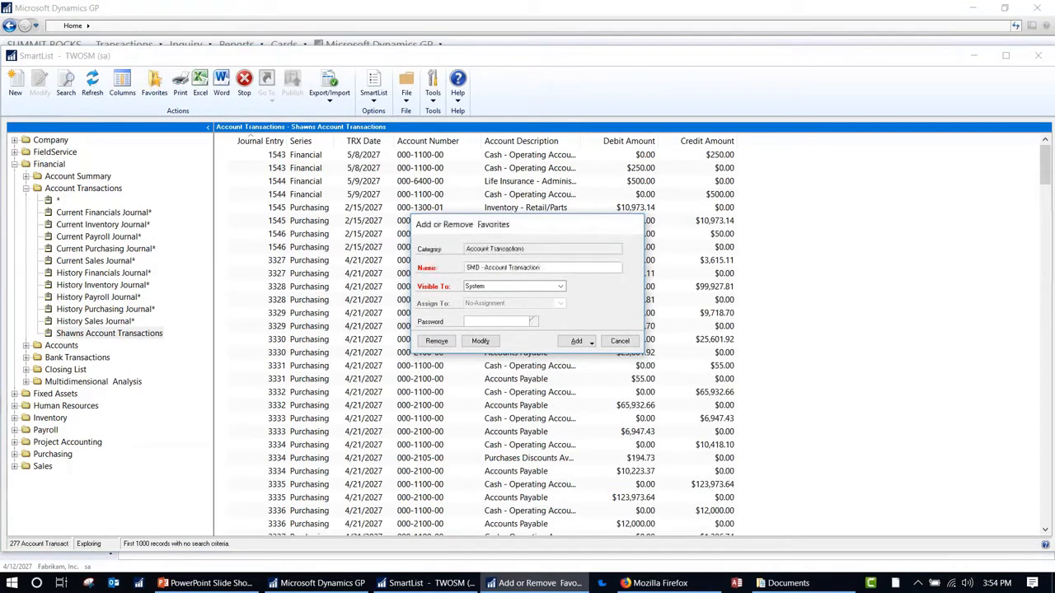
left_click(478, 342)
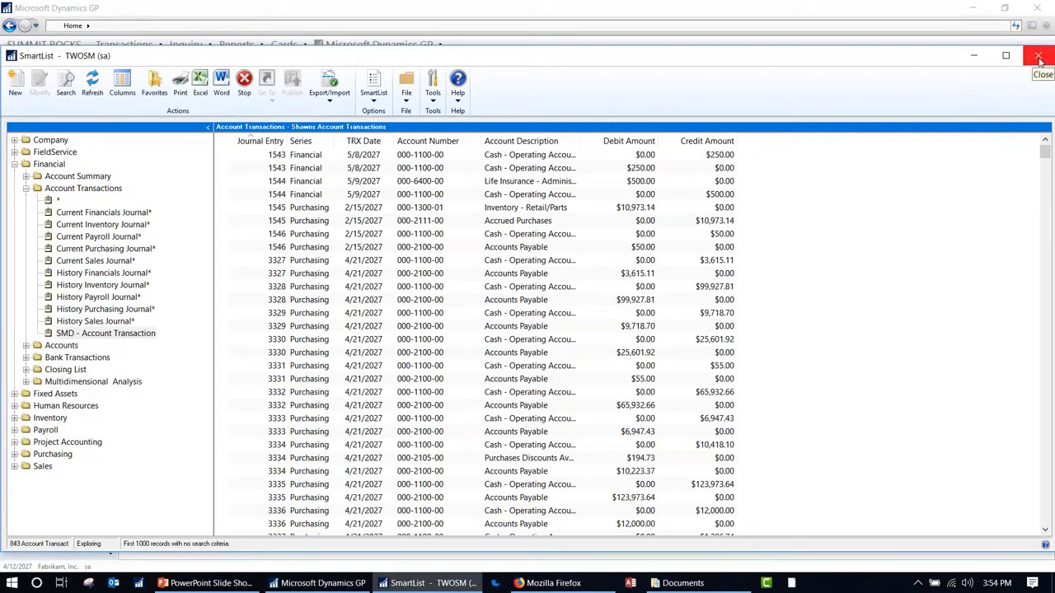
left_click(1039, 56)
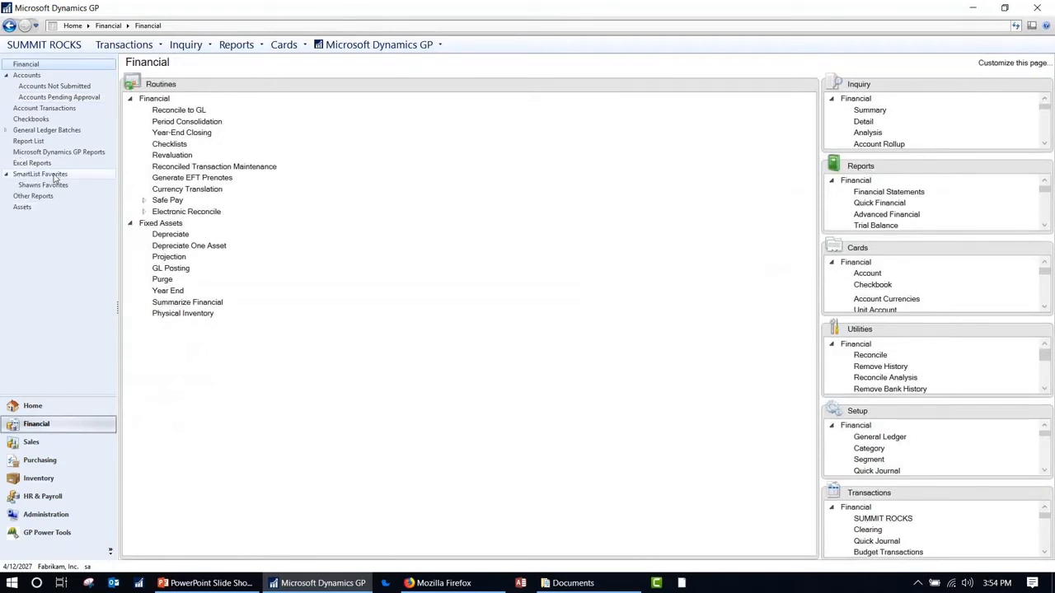
Step: Open the Financial SmartList Favorites list, widen the Option column and filter it for Option contains SMD
left_click(57, 174)
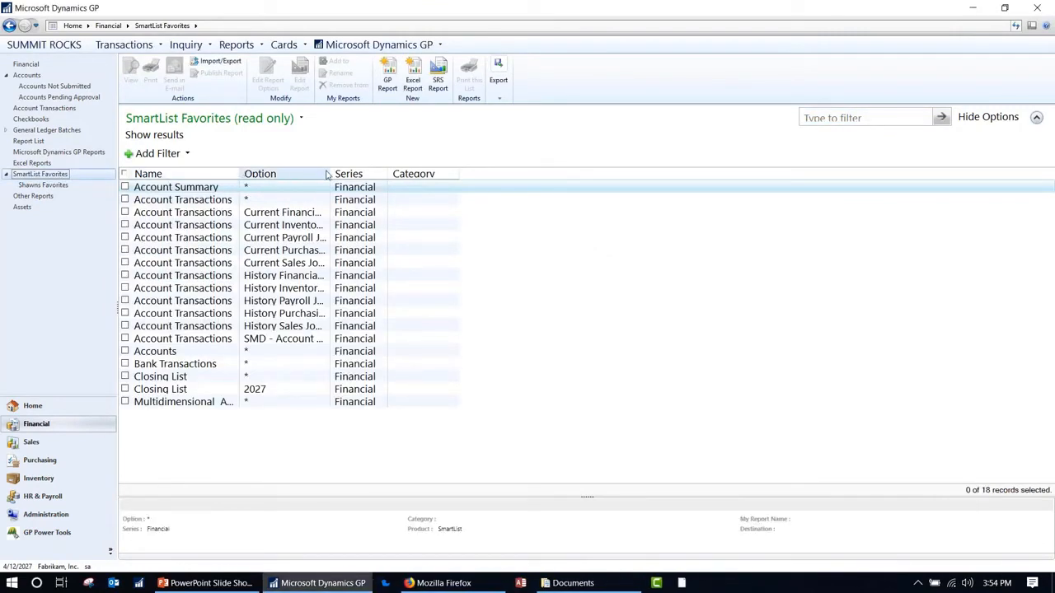
left_click_drag(331, 174, 391, 174)
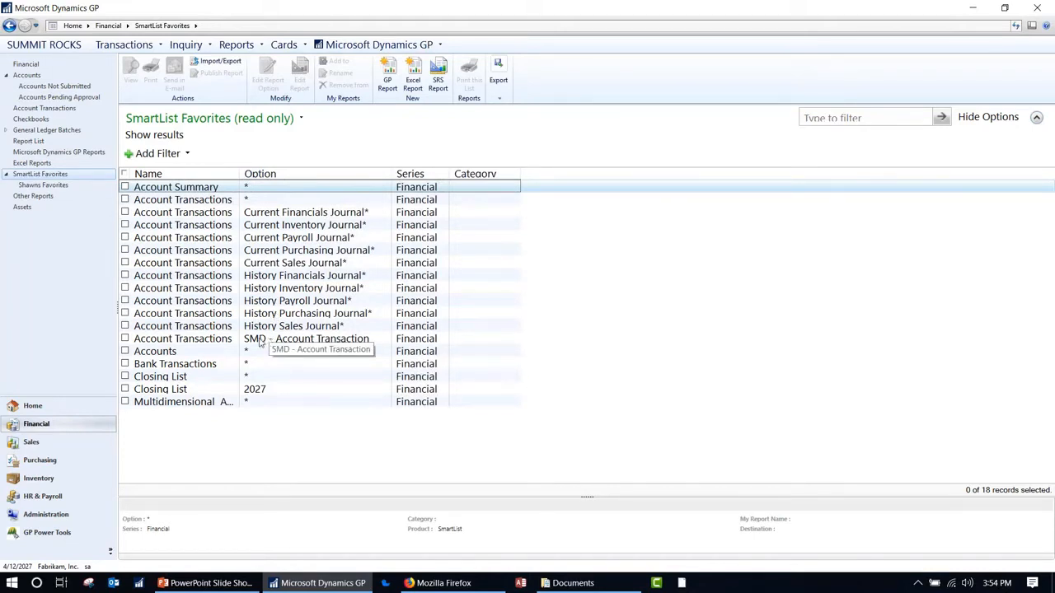
left_click(166, 154)
left_click(224, 155)
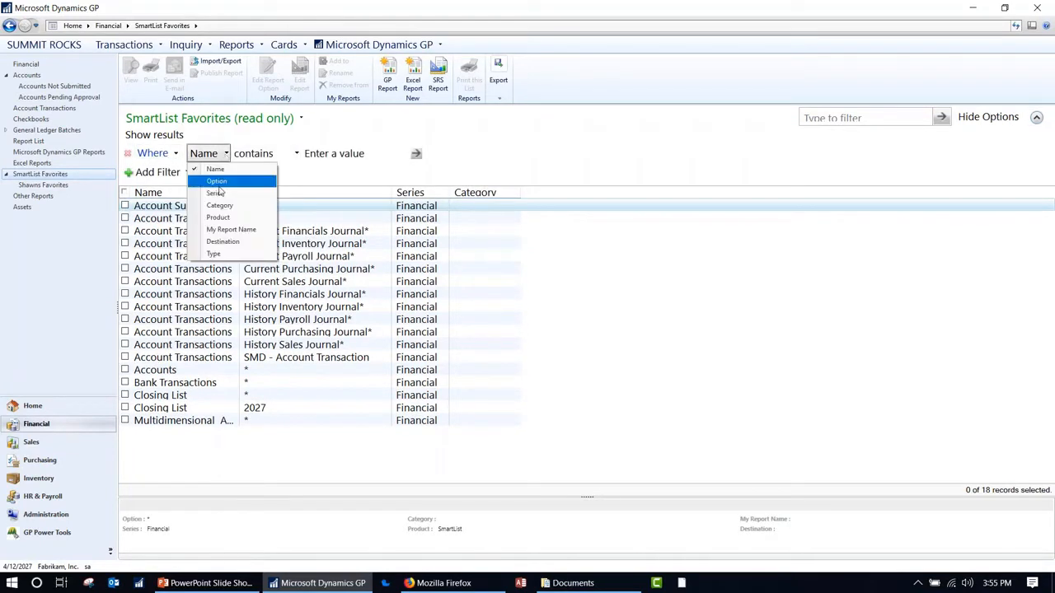
left_click(219, 181)
left_click(351, 156)
type("SMD")
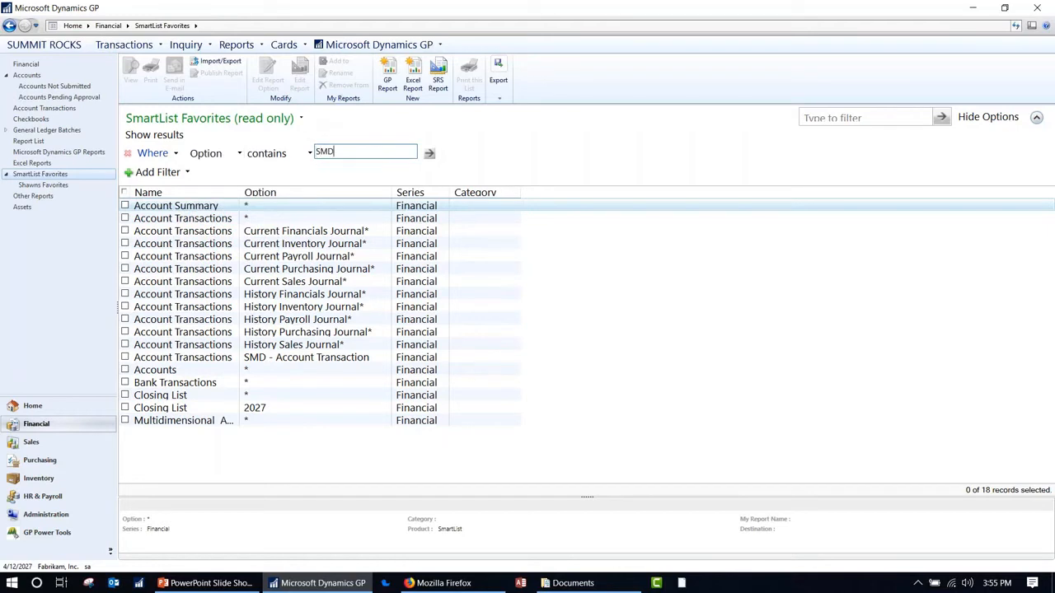
left_click(429, 153)
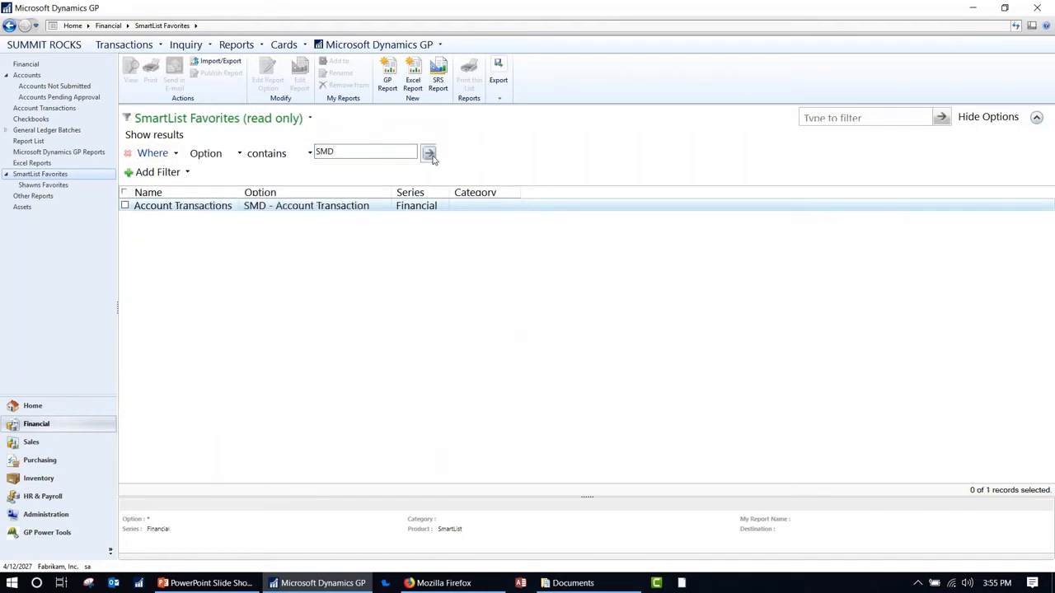
Step: Save the filtered view as a list view named with the owner's first name plus "Lists", and open its SMD - Account Transaction favorite
left_click(239, 118)
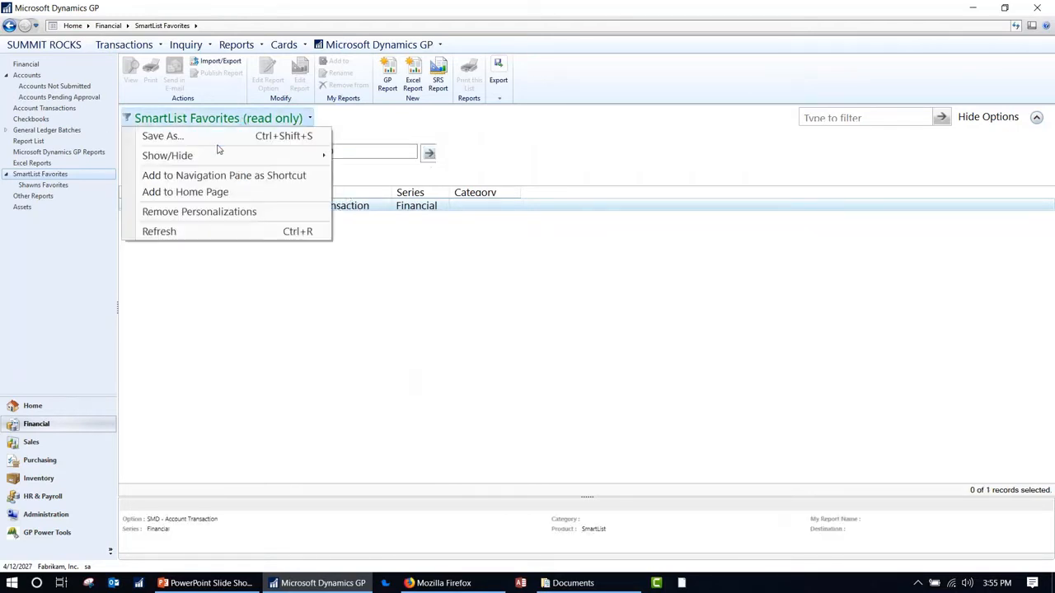
left_click(200, 137)
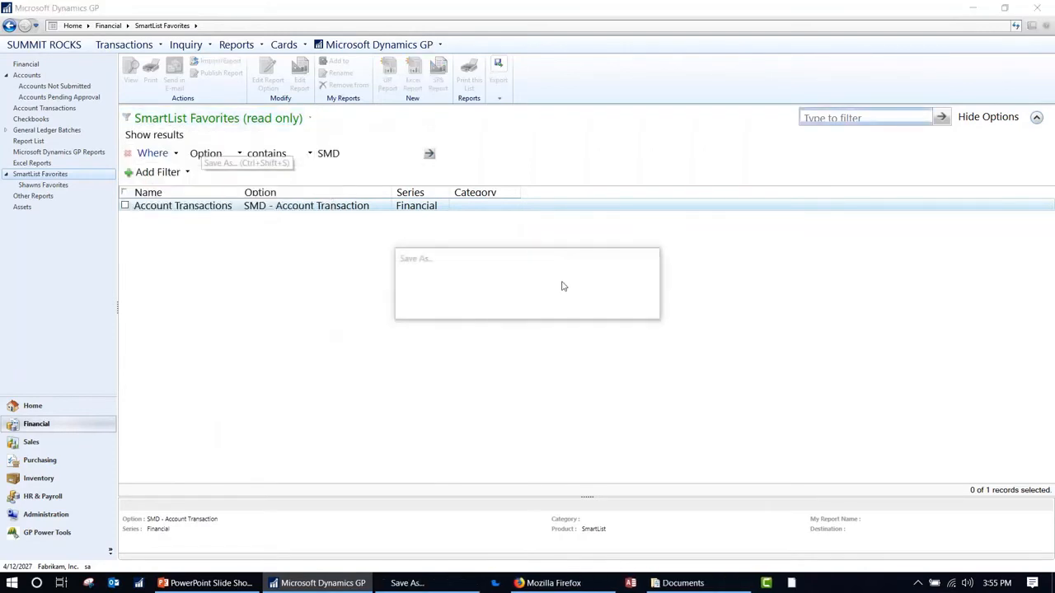
type("Shawns Favorites")
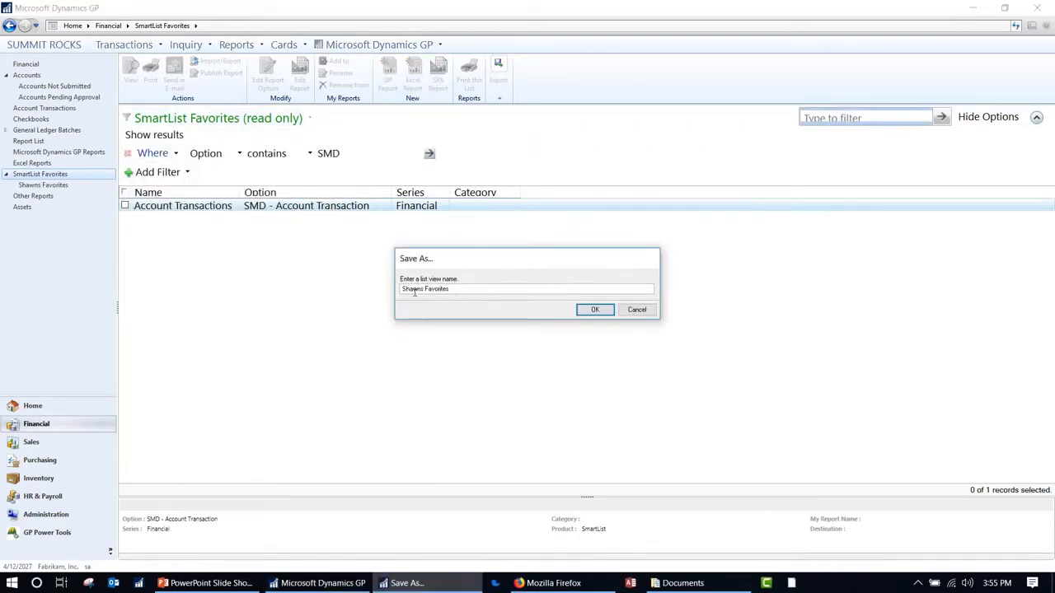
key("ctrl+a")
type("Shawn")
left_click(639, 312)
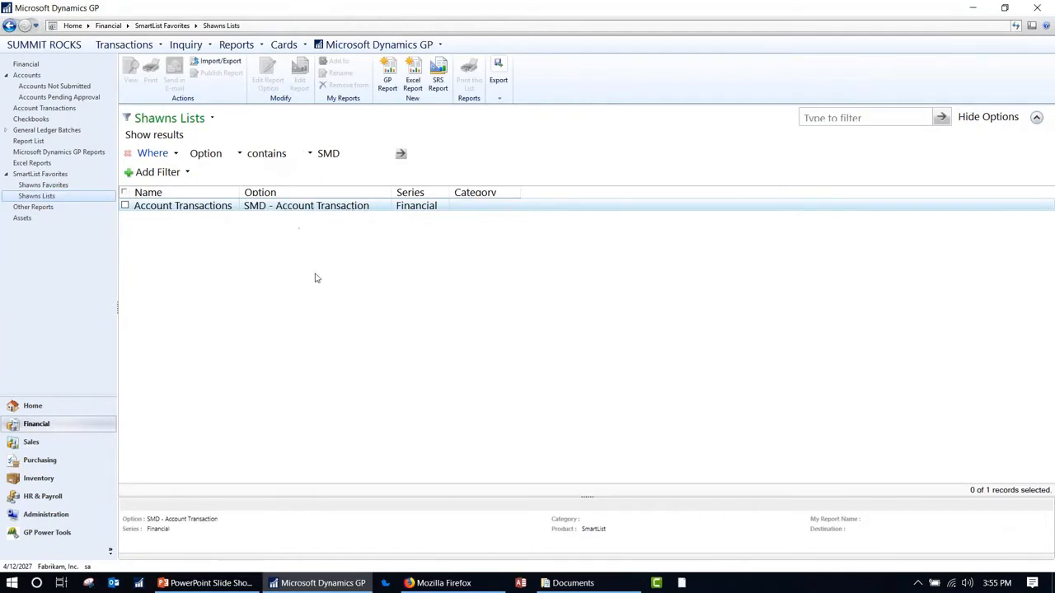
left_click(326, 208)
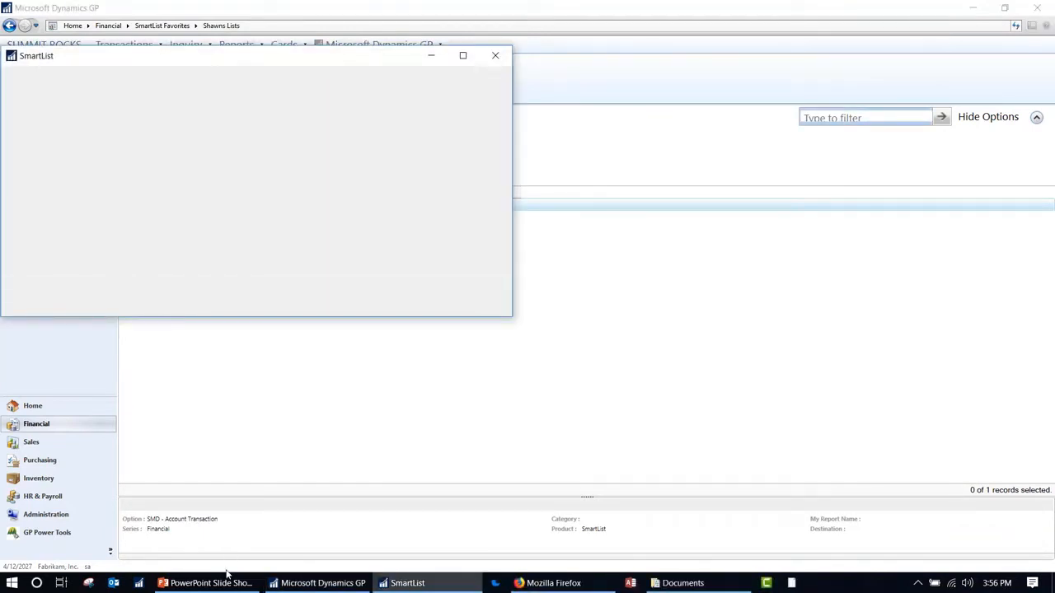
Step: Switch to the PowerPoint slide show and advance to the slide on mass inactivating and reactivating master records
mouse_move(235, 584)
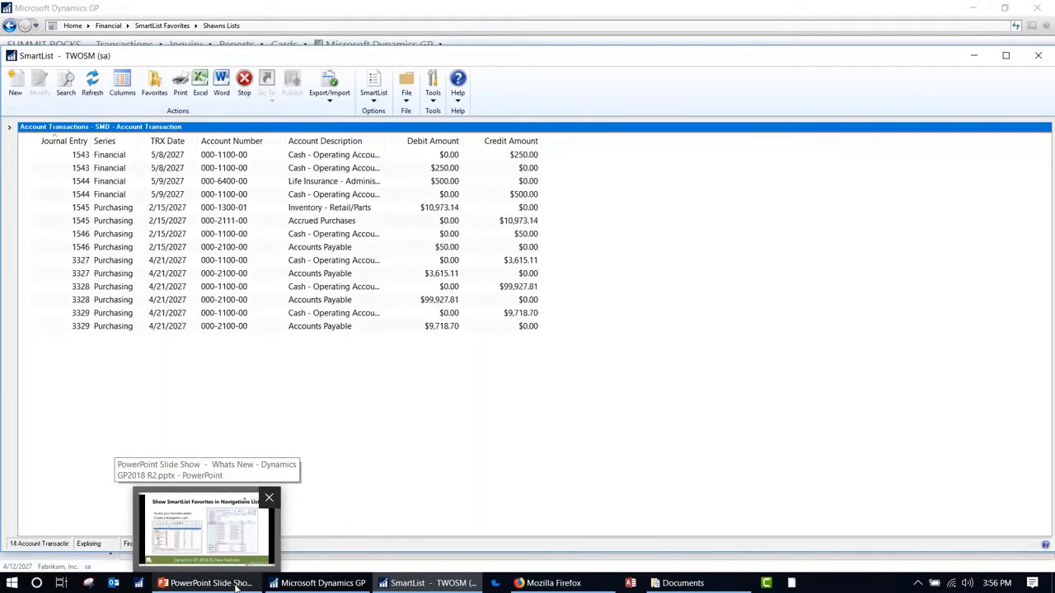
left_click(239, 527)
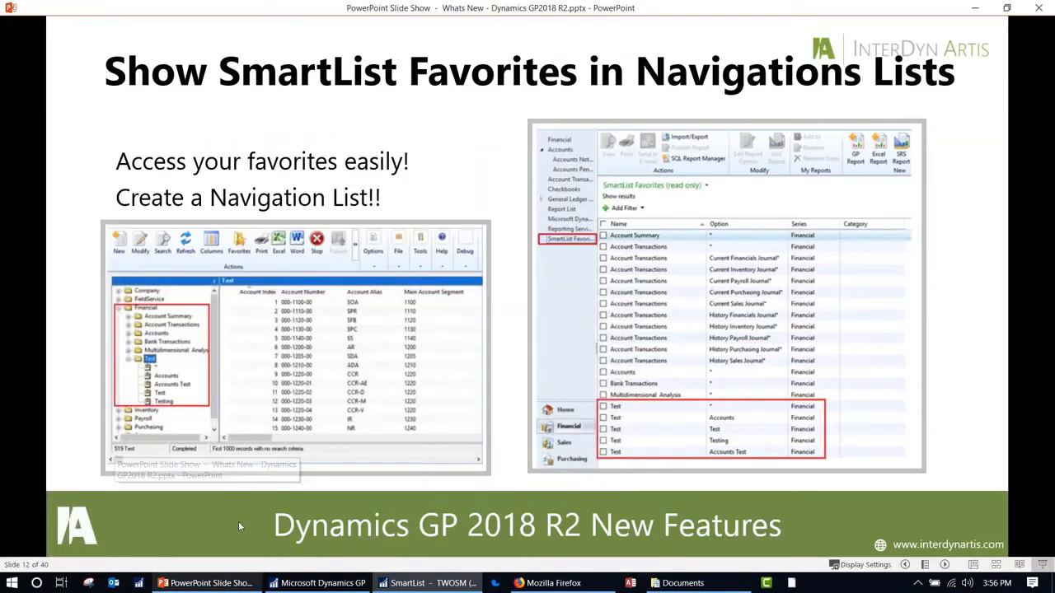
left_click(334, 372)
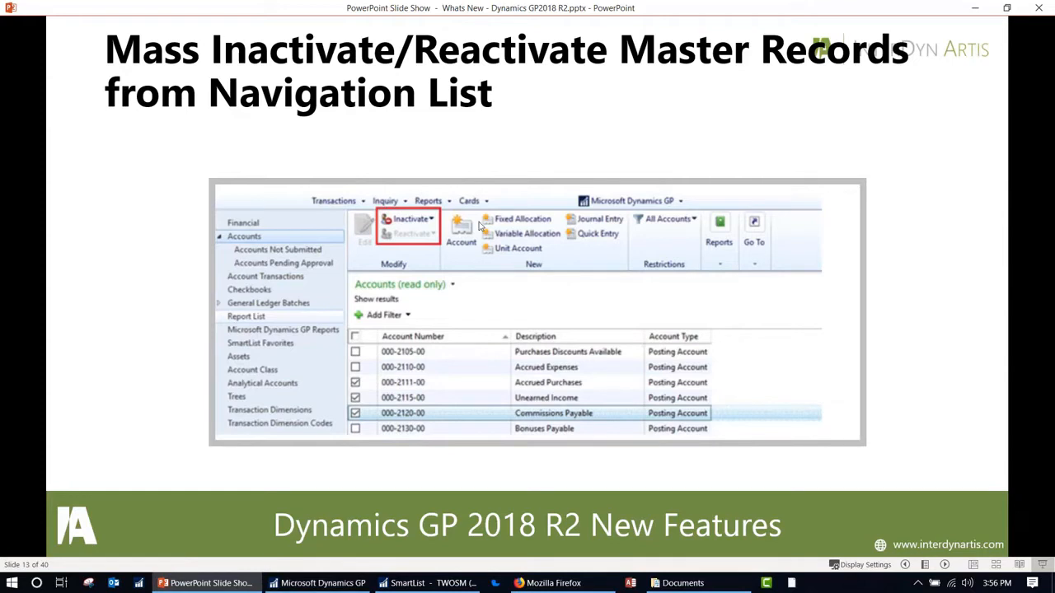
Step: Switch to Microsoft Dynamics GP and try to inactivate the Advanced Office, Allenson Properties and AmericaCharge vendors from the Purchasing Vendors list
left_click(349, 583)
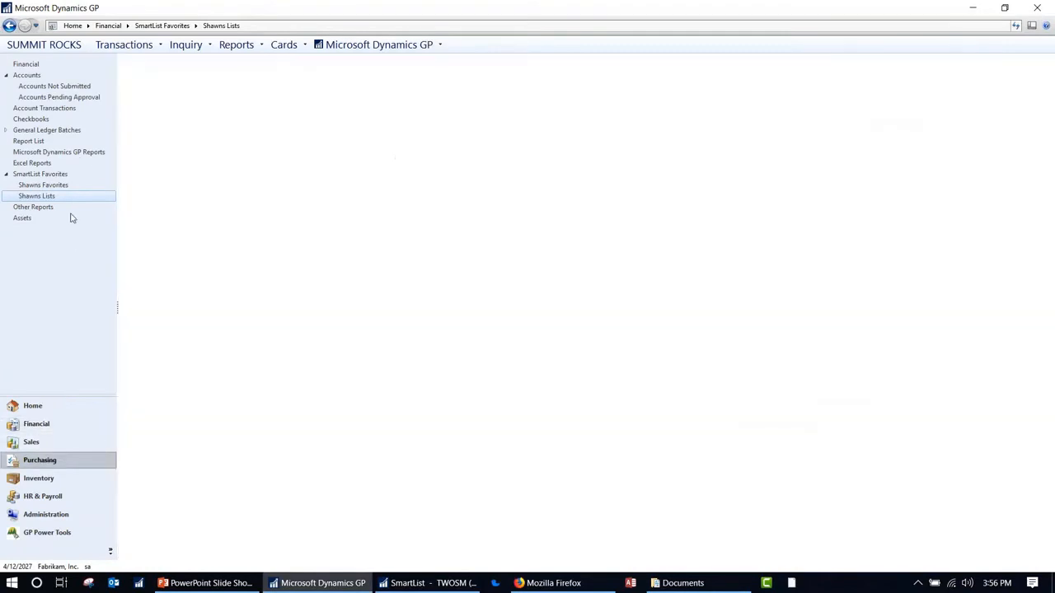
left_click(25, 75)
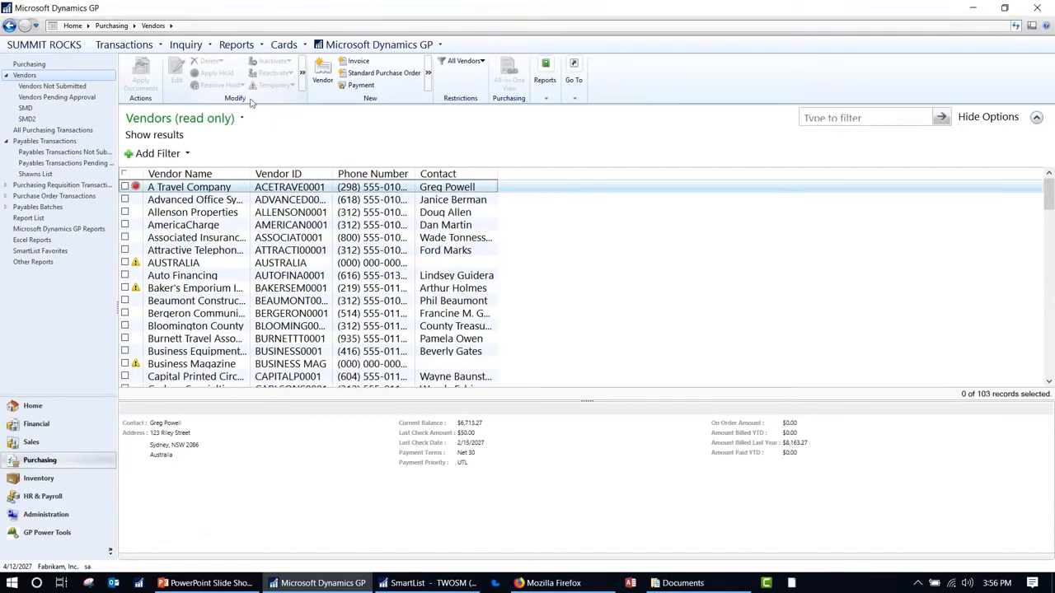
left_click(126, 200)
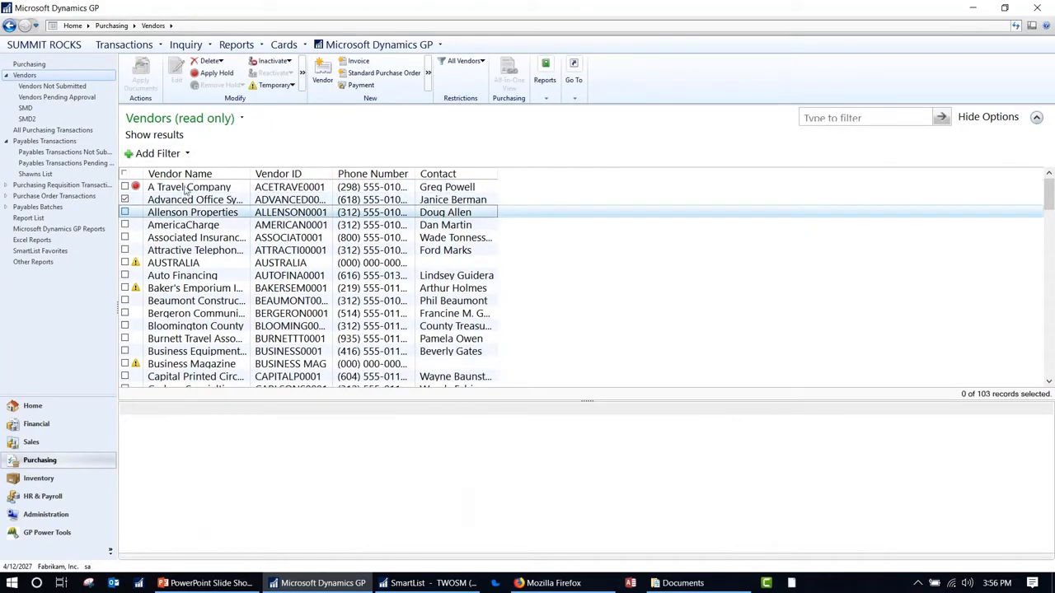
left_click(284, 66)
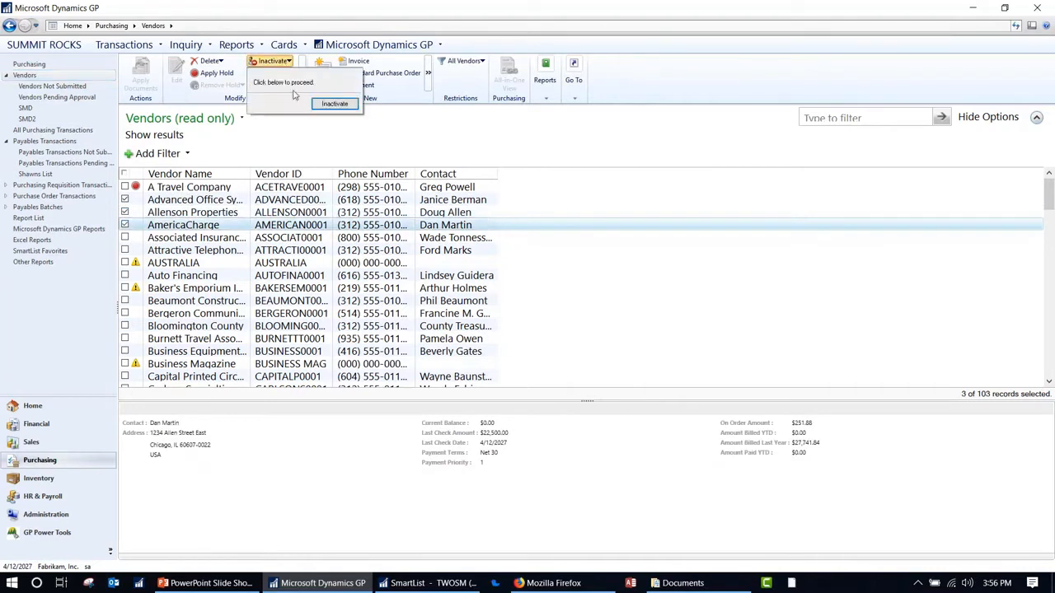
left_click(334, 107)
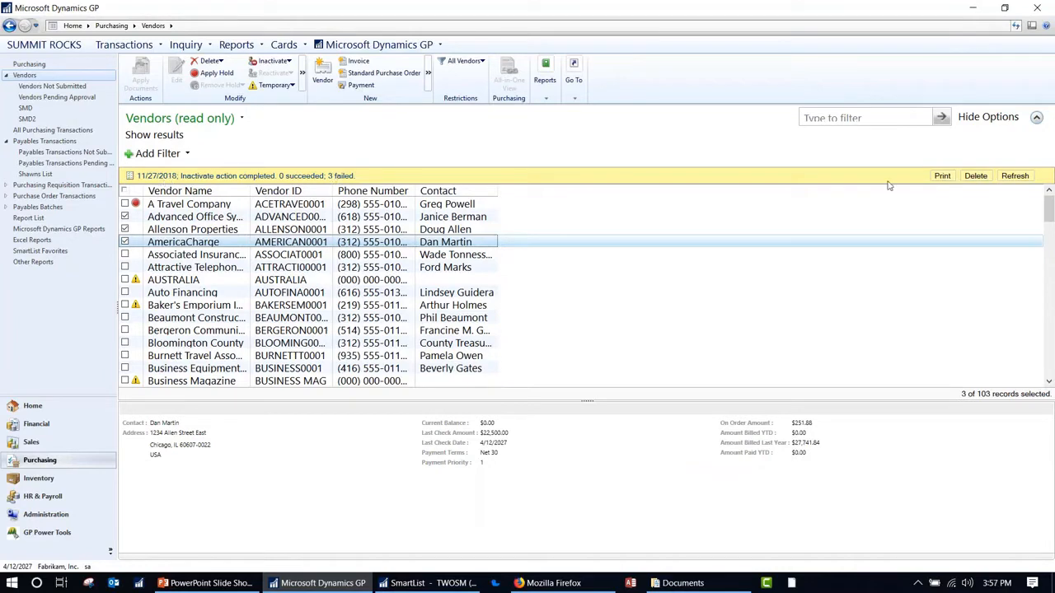
Step: Print the status message report of the vendor inactivation to the screen, review it and close it
left_click(942, 175)
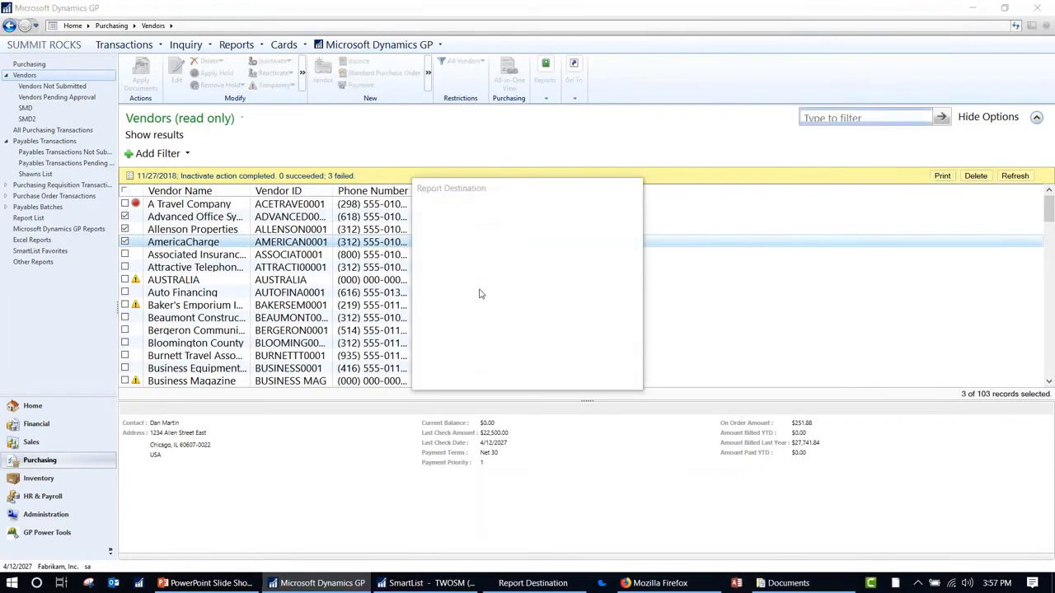
left_click(570, 381)
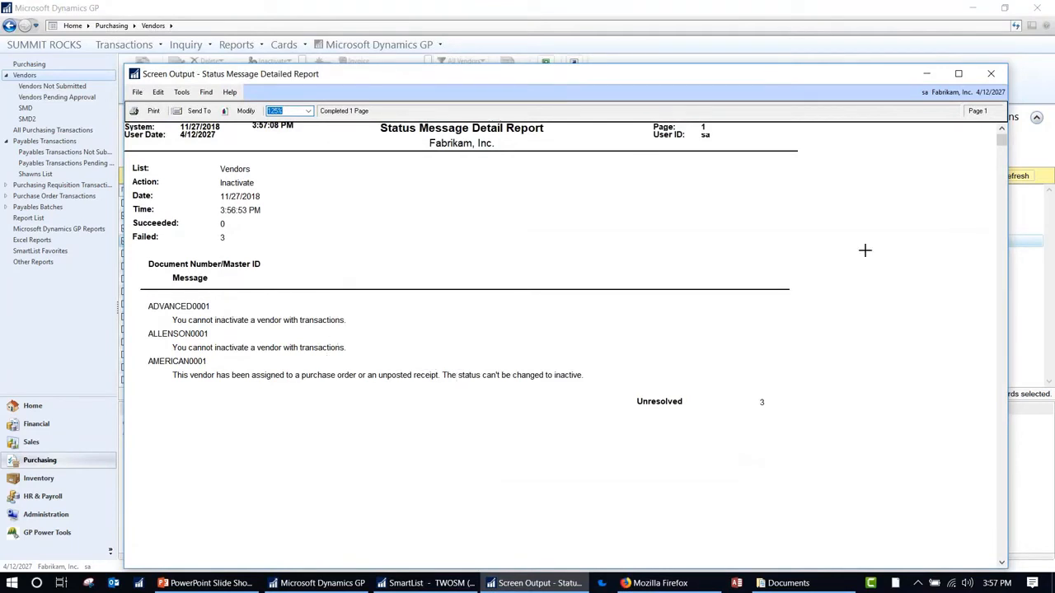
left_click(990, 75)
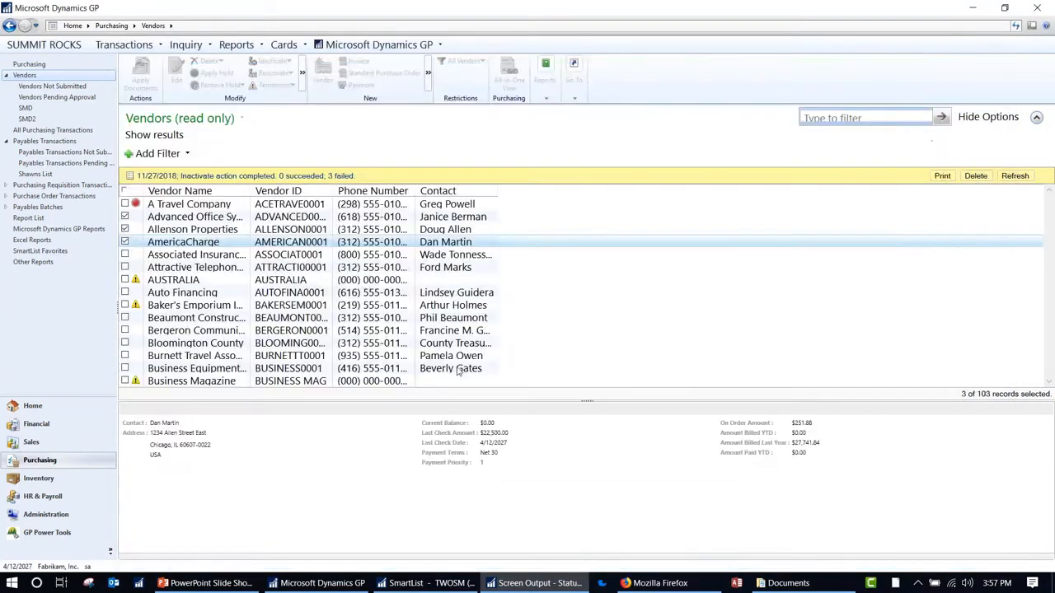
Step: Deselect the AmericaCharge, Allenson Properties and Advanced Office vendors and delete the inactivation status message
left_click(125, 242)
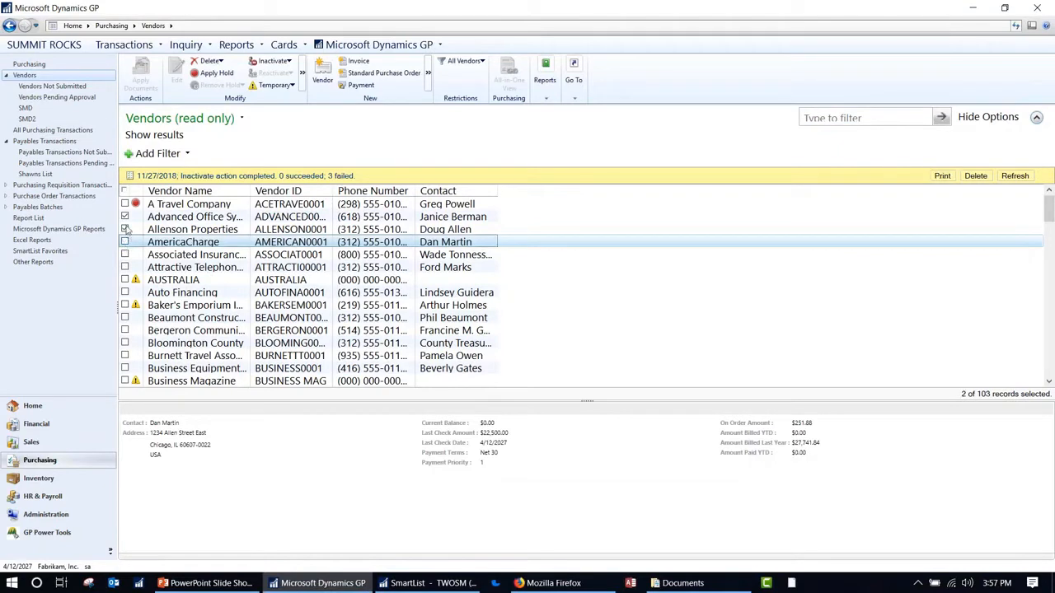
left_click(125, 229)
left_click(125, 217)
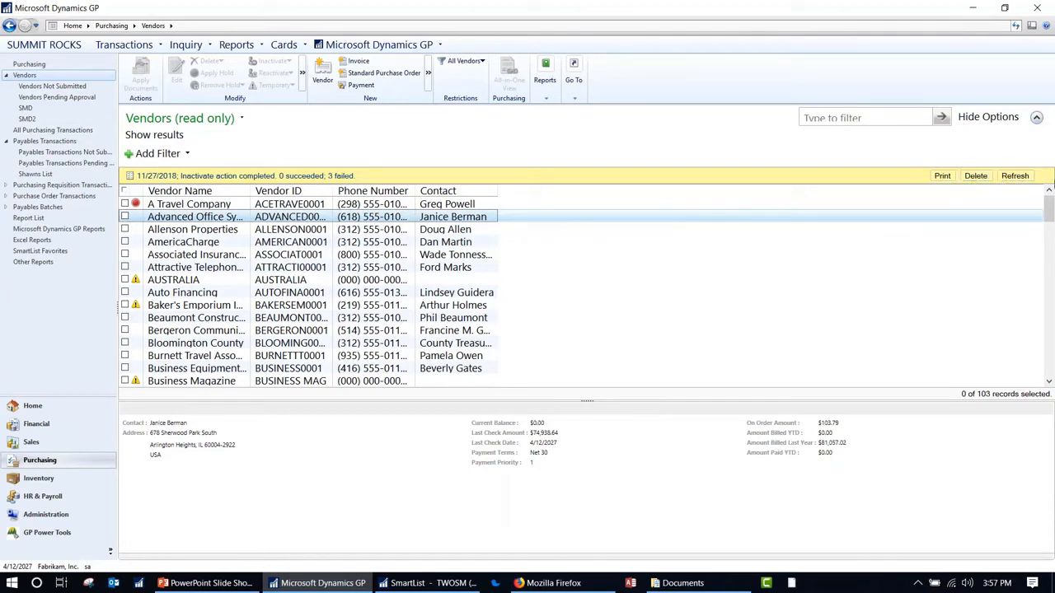
left_click(975, 175)
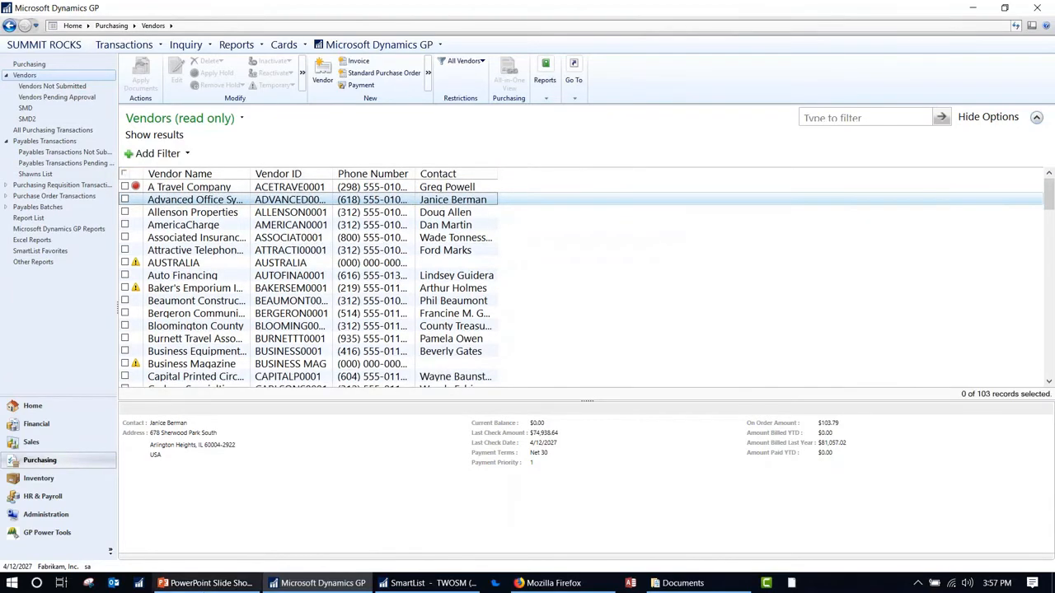
Step: Switch to the PowerPoint slide show and advance to the Optimization slide
left_click(203, 587)
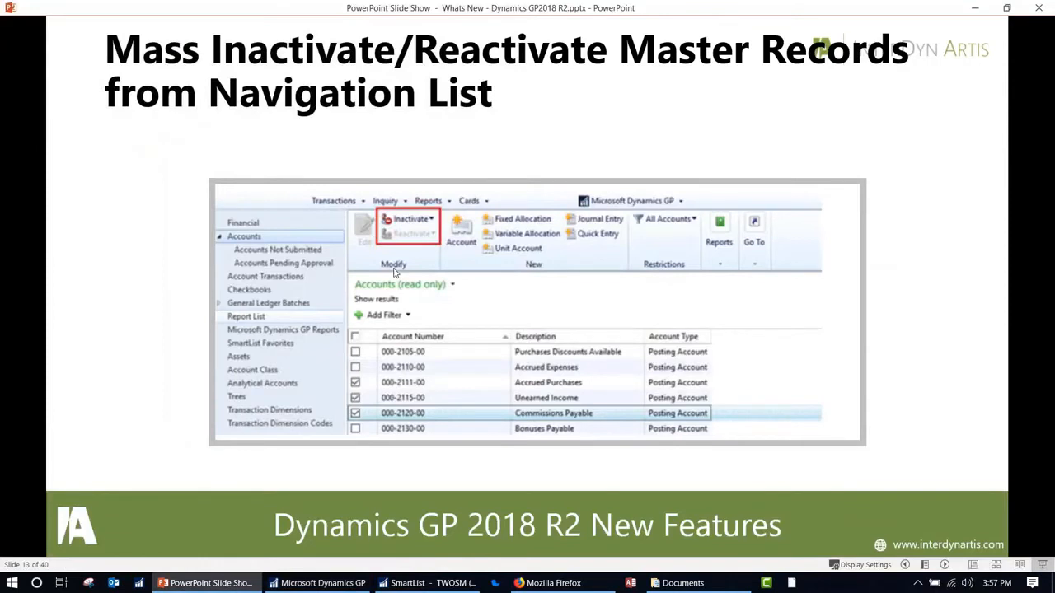
left_click(394, 272)
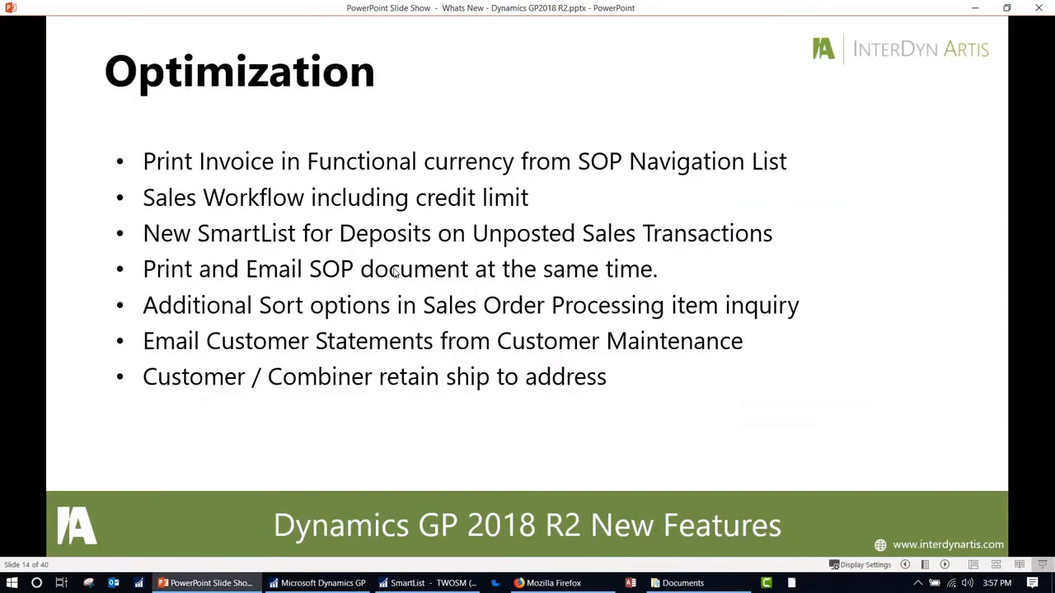